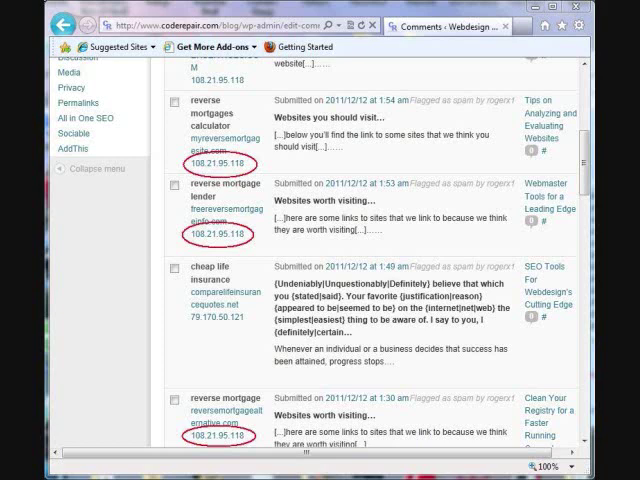
- Select the spammer IP 108.21.95.118 under a spam comment and open its context menu
drag(244, 233, 191, 233)
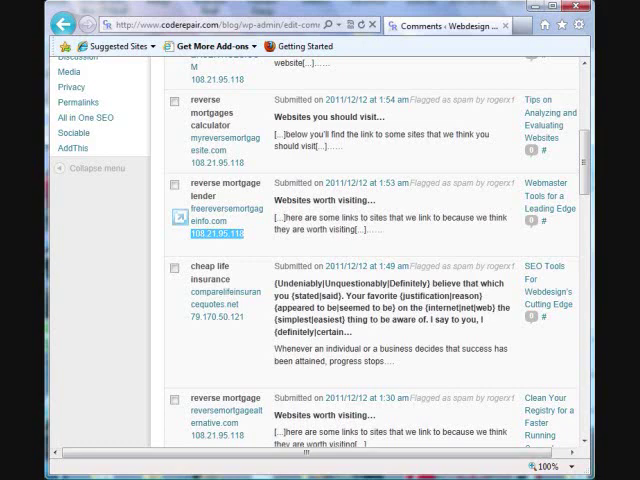
right_click(215, 233)
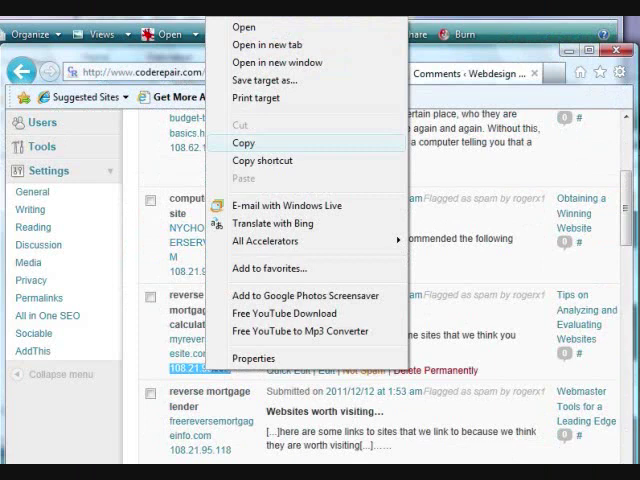